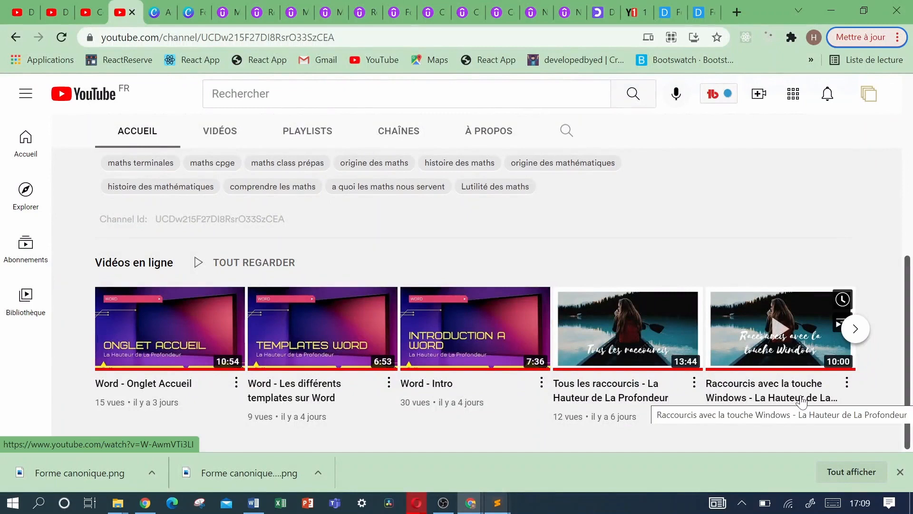
# Switch to the Document1 document in Word and clear the selection of the word "versions".
pyautogui.hotkey('alt', 'Tab')
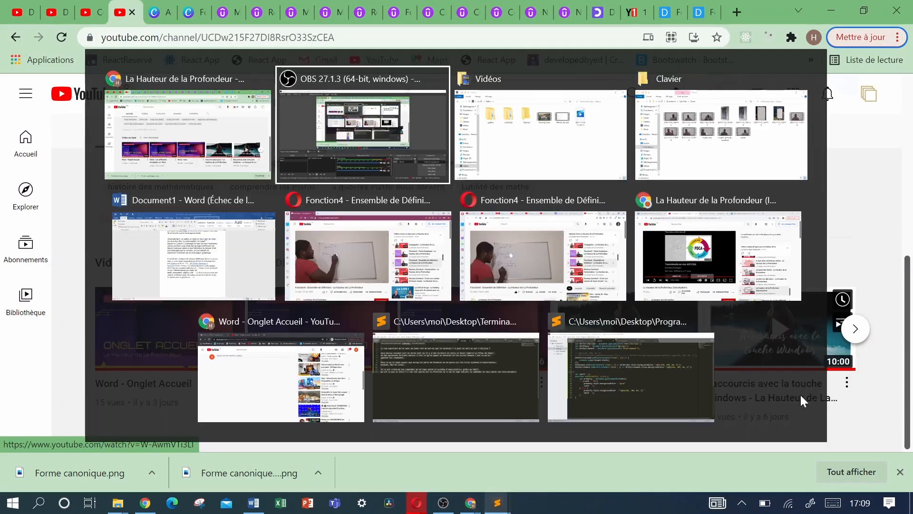
pyautogui.hotkey('alt', 'Tab')
pyautogui.hotkey('alt', 'Tab')
pyautogui.hotkey('alt', 'Tab')
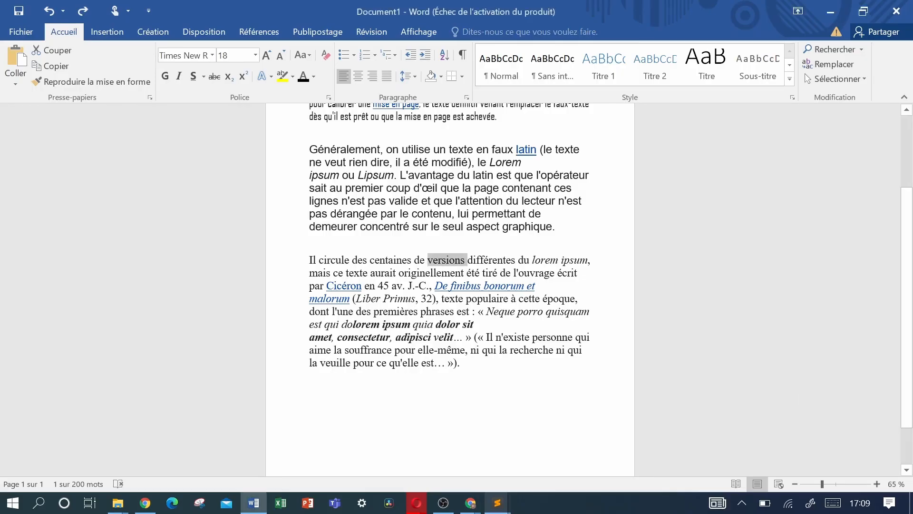
pyautogui.click(541, 214)
pyautogui.scroll(1, 541, 214)
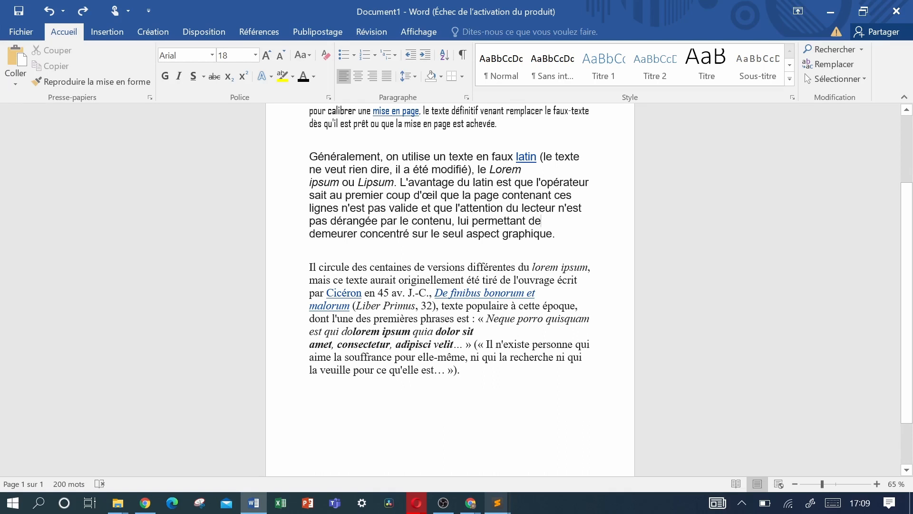
pyautogui.scroll(1, 174, 157)
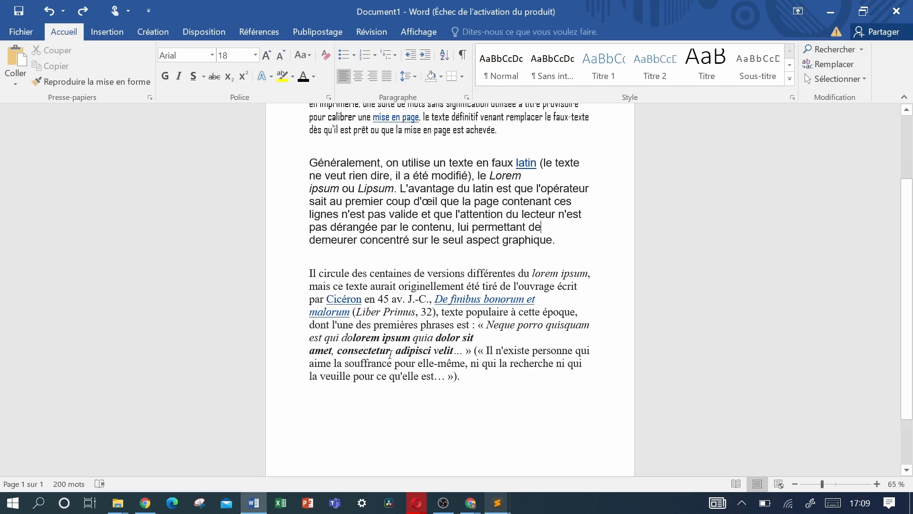
# Add an empty line below the last paragraph of the document.
pyautogui.click(411, 400)
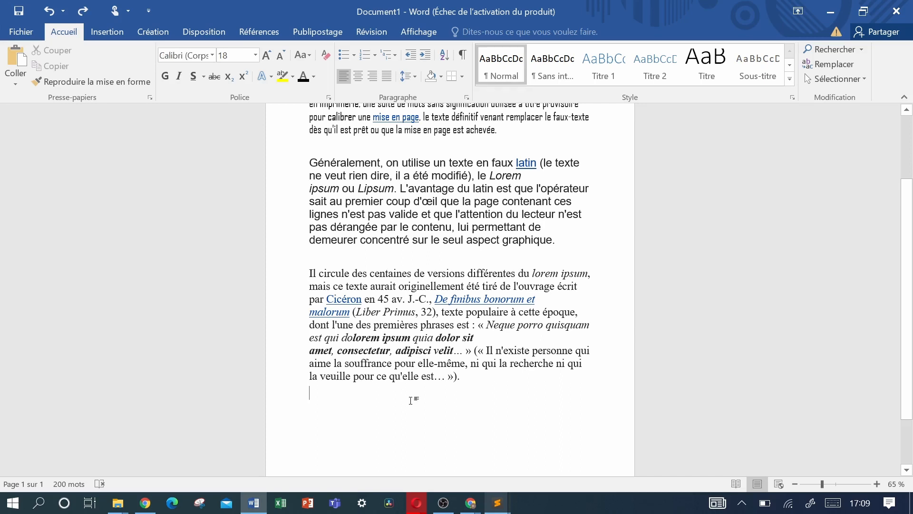
pyautogui.press('Return')
pyautogui.scroll(-1, 411, 400)
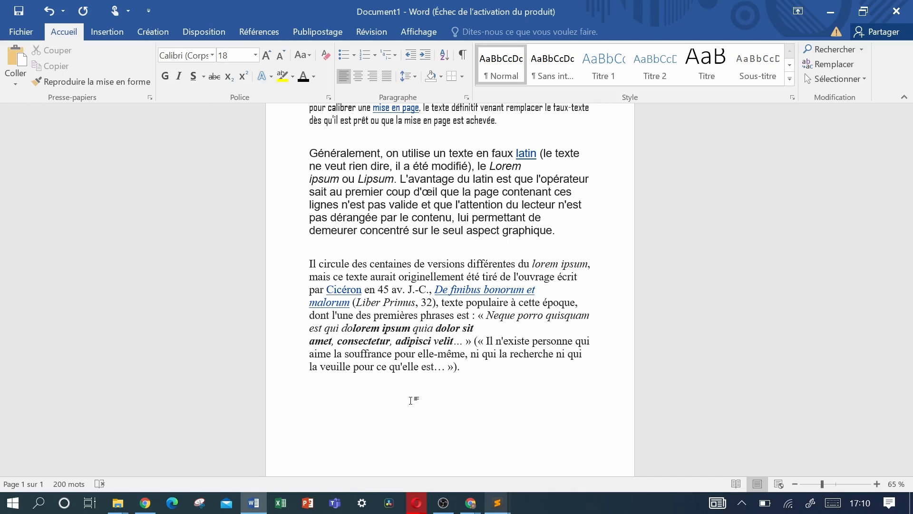
# Write "x1 = -2 + 3i et x2 = -2 – 3i" on the new line, with both x's in lowercase.
pyautogui.write('x')
pyautogui.press('BackSpace')
pyautogui.write('X1 = -2 + 3i et X')
pyautogui.press('BackSpace')
pyautogui.write('x2 =-2 -')
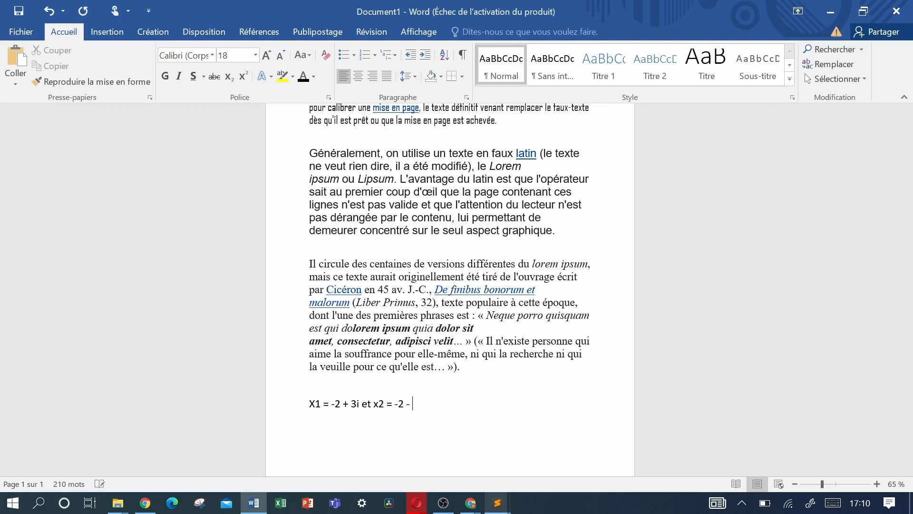
pyautogui.write(' 3i')
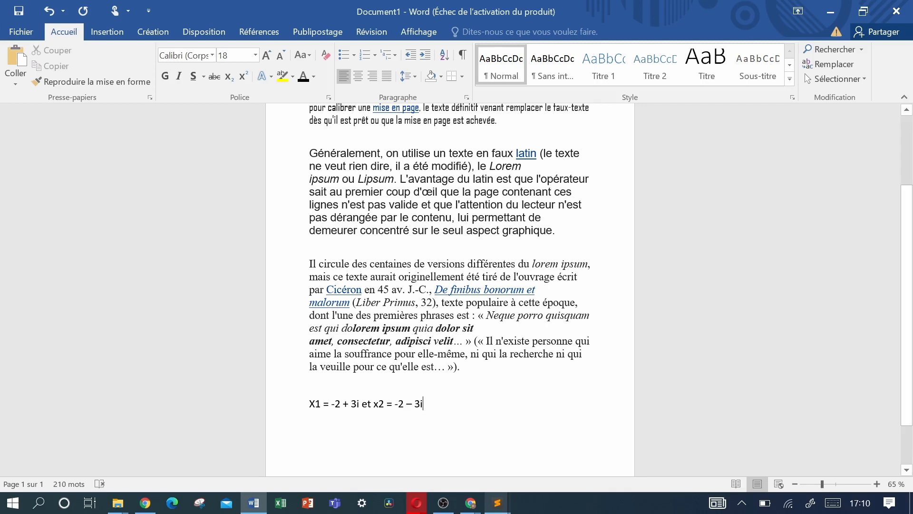
pyautogui.press('Left')
pyautogui.press('BackSpace')
pyautogui.write('x')
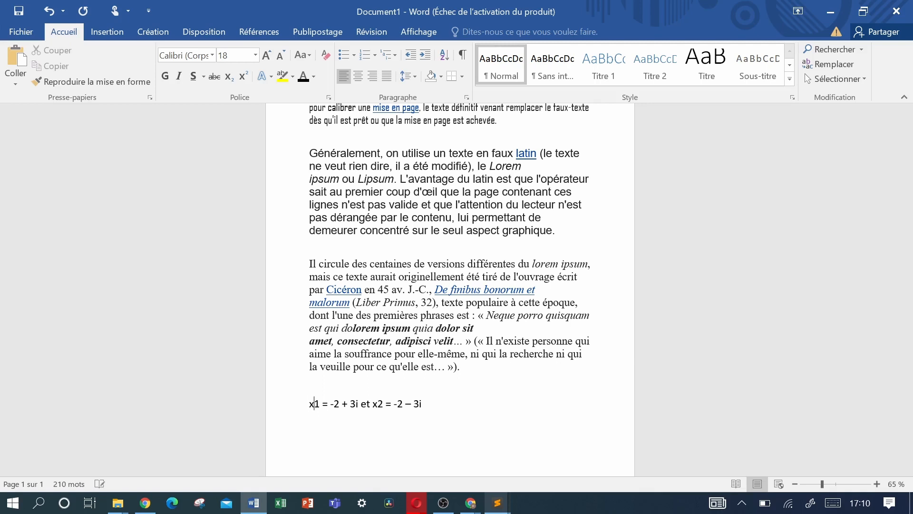
# Format the 1 in "x1" and the 2 in "x2" on the last line as subscripts.
pyautogui.press('Right')
pyautogui.press('Right')
pyautogui.press('Right')
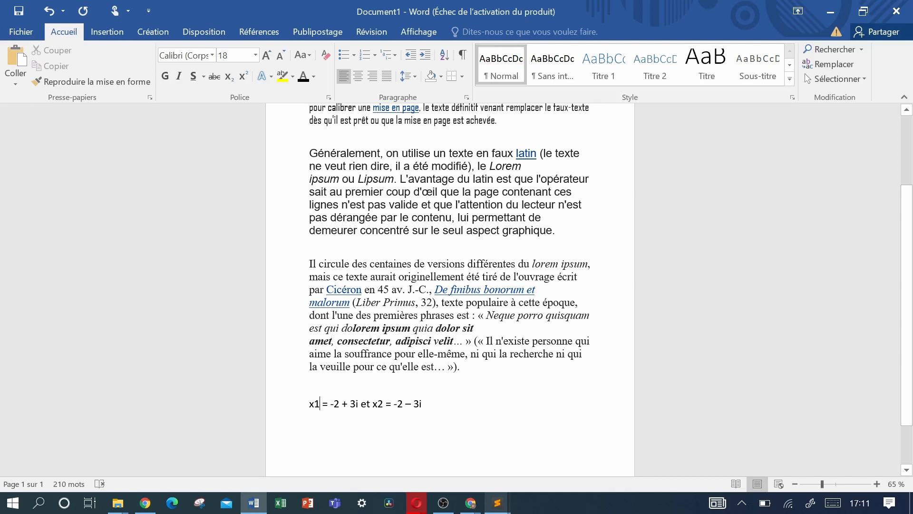
pyautogui.hotkey('shift', 'Left')
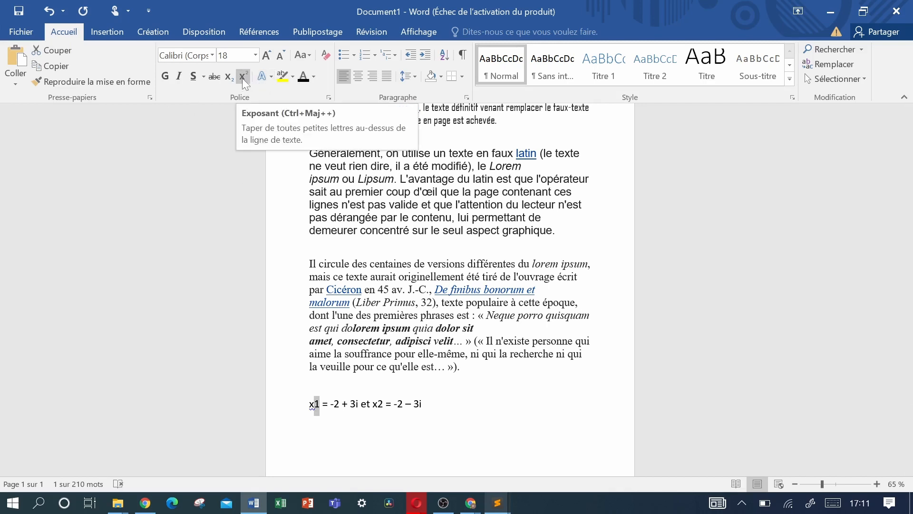
pyautogui.click(229, 77)
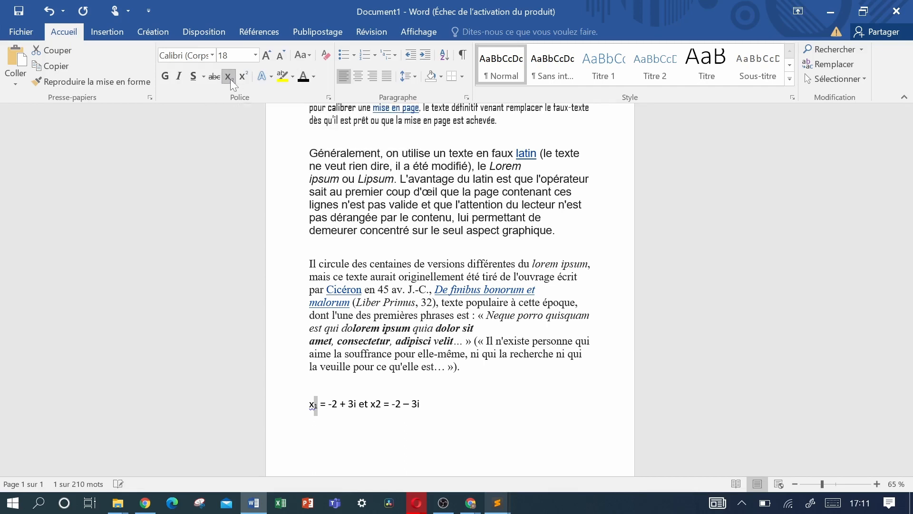
pyautogui.click(440, 400)
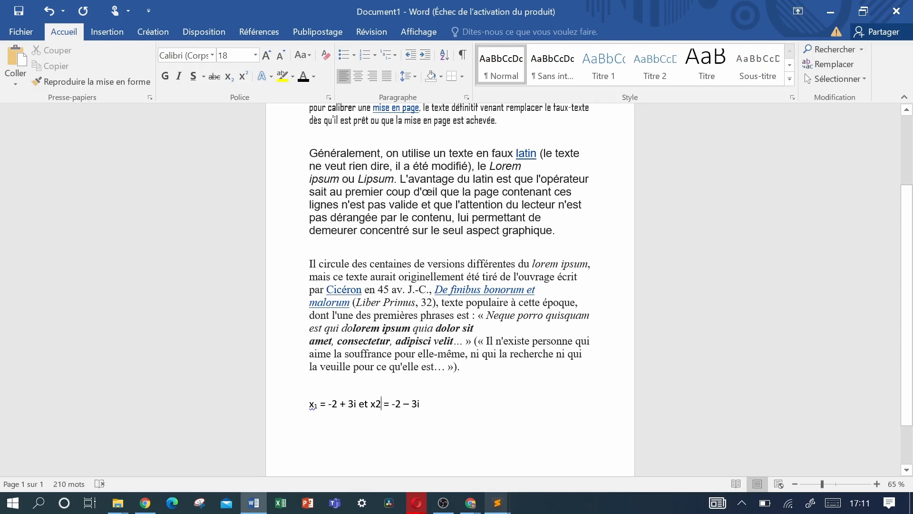
pyautogui.moveTo(375, 405); pyautogui.dragTo(381, 404)
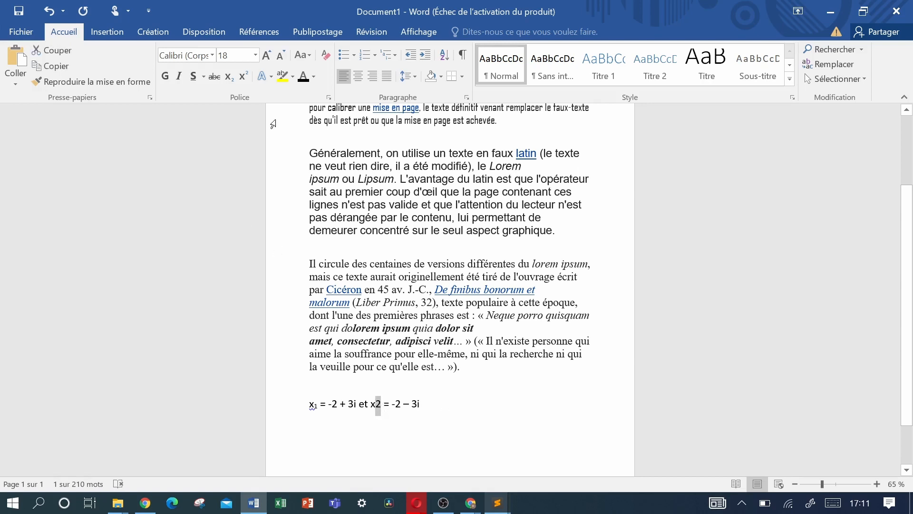
pyautogui.click(229, 82)
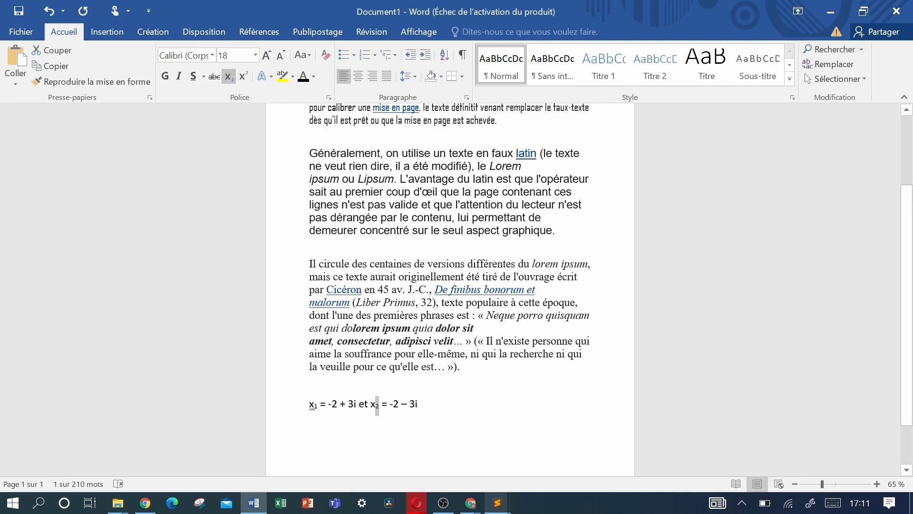
pyautogui.click(455, 402)
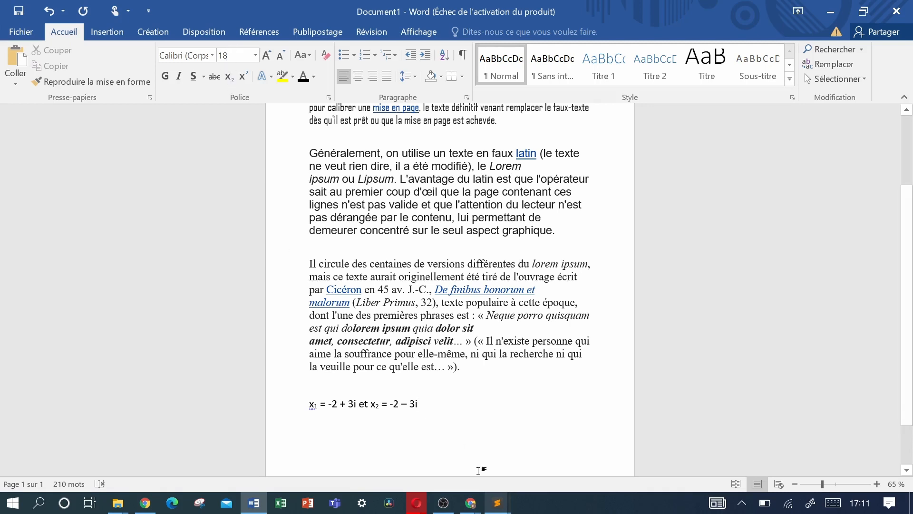
# Replace the whole last line with "P(x) = ax2 + bx + c".
pyautogui.hotkey('shift', 'Home')
pyautogui.write('P()')
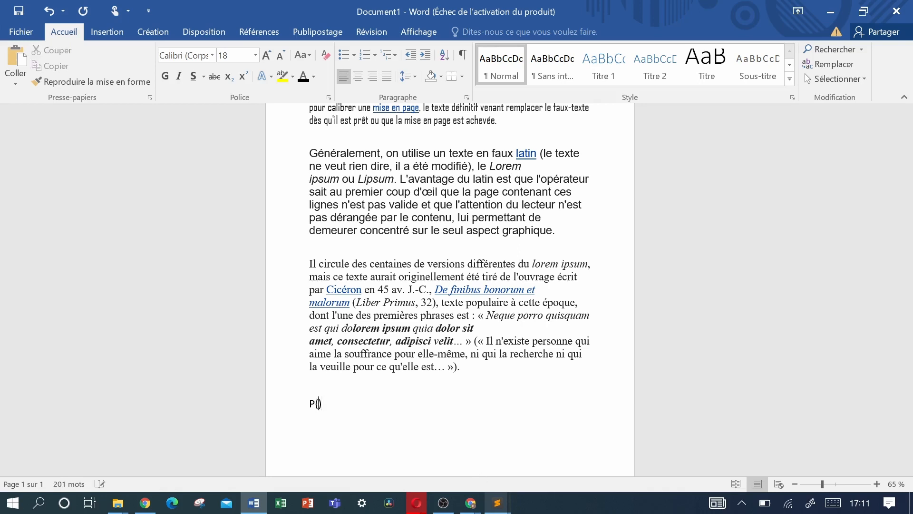
pyautogui.write('x')
pyautogui.press('Right')
pyautogui.write('= ax2 + bx + c')
# Format the 2 after "ax" in the polynomial as a superscript.
pyautogui.hotkey('shift', 'Right')
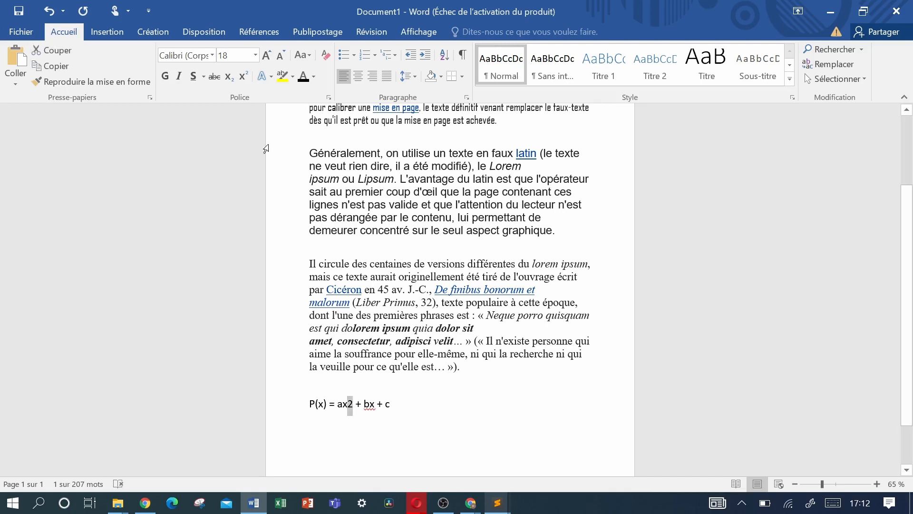
pyautogui.click(243, 76)
pyautogui.click(390, 403)
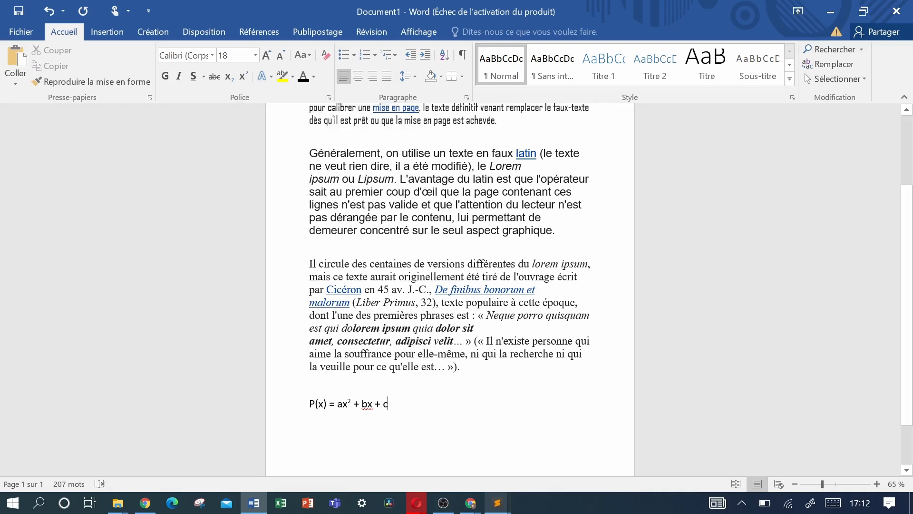
# Apply the blue text effect with reflection to the whole P(x) line.
pyautogui.click(296, 404)
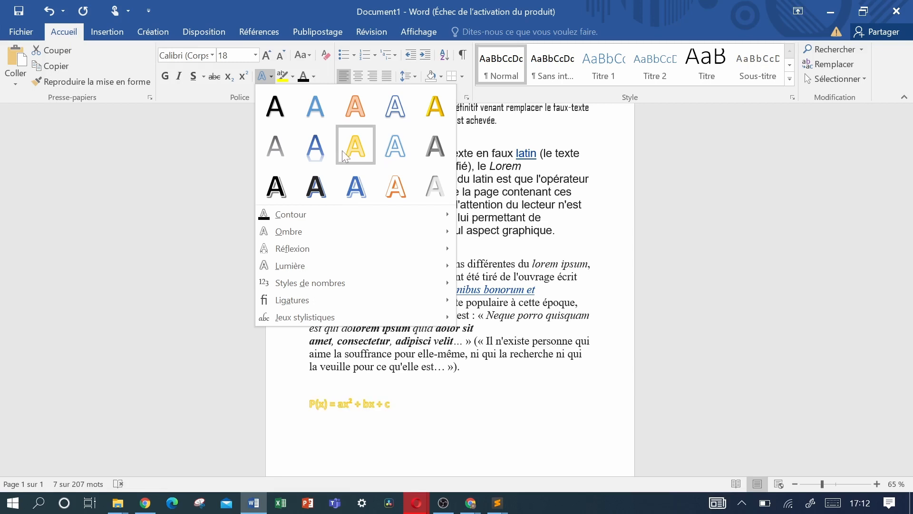
pyautogui.click(306, 153)
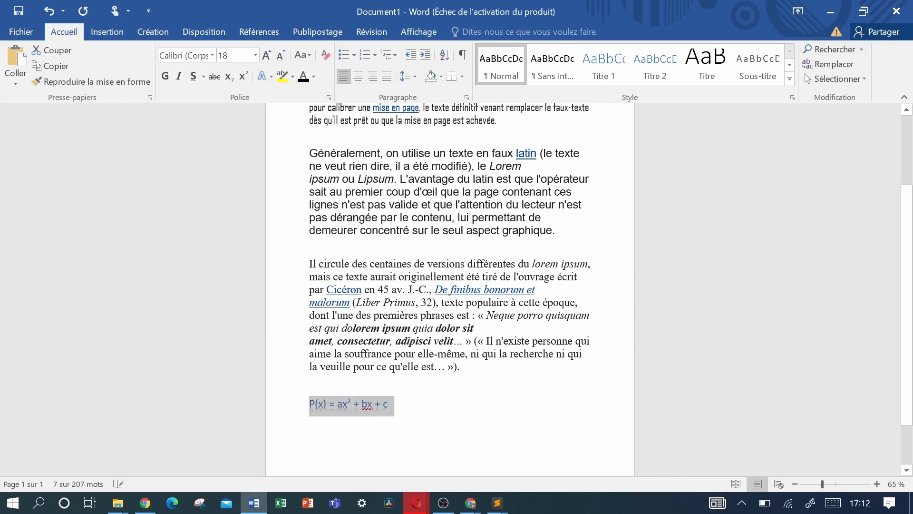
pyautogui.click(424, 422)
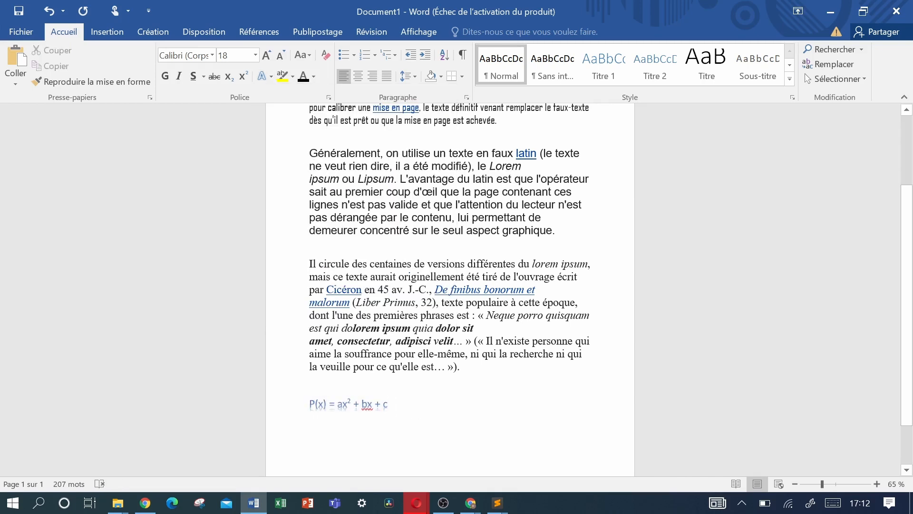
# Set the font size of the whole P(x) line to 28.
pyautogui.hotkey('shift', 'Home')
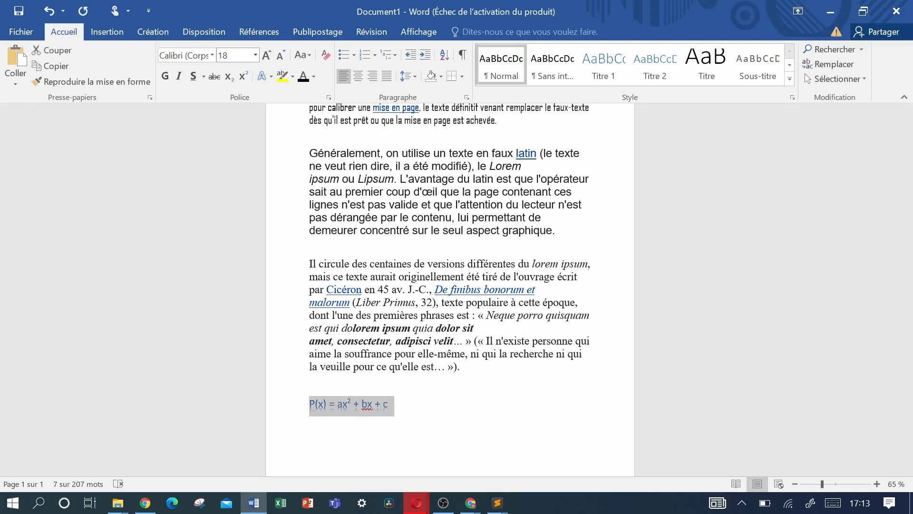
pyautogui.click(255, 56)
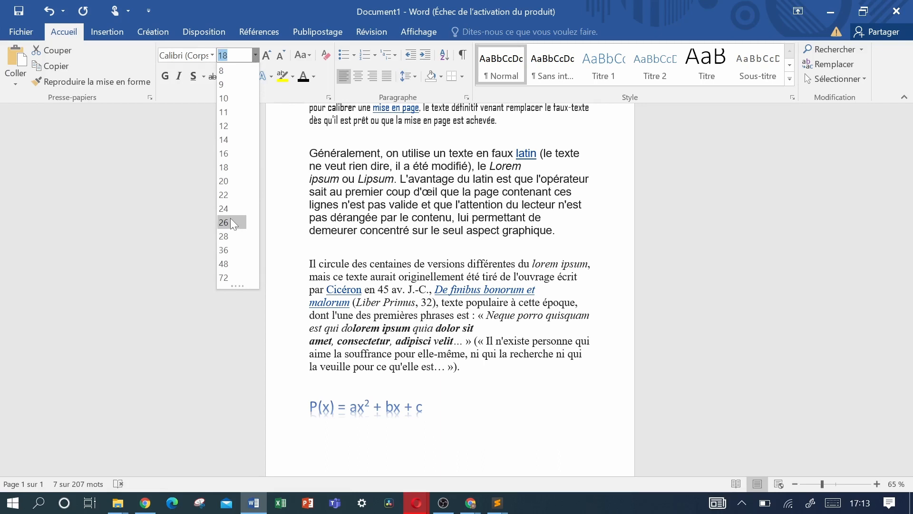
pyautogui.click(231, 236)
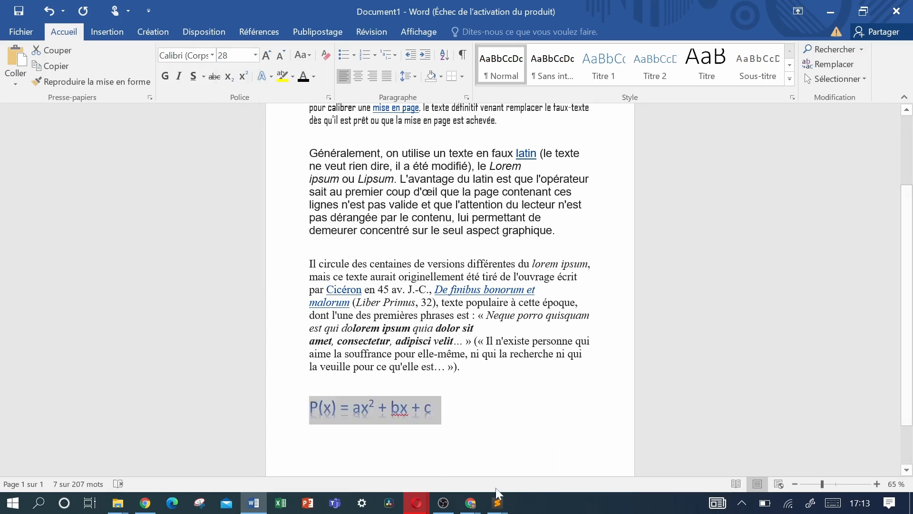
pyautogui.click(519, 407)
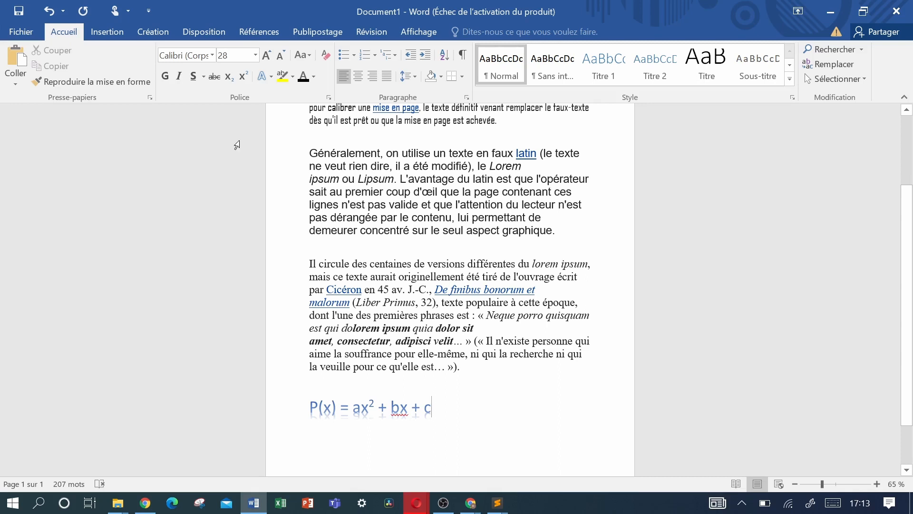
# Insert an equation at the end of the P(x) line using the common notation x with subscript y squared.
pyautogui.click(107, 34)
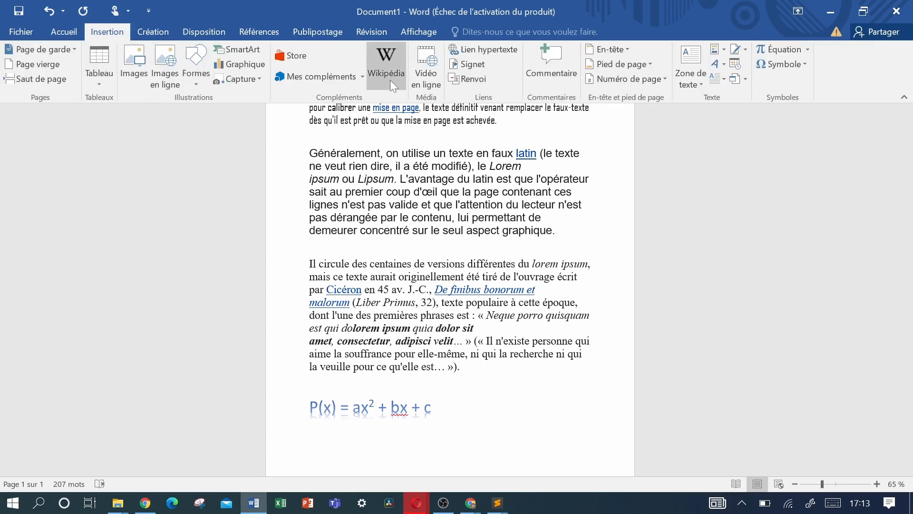
pyautogui.click(783, 63)
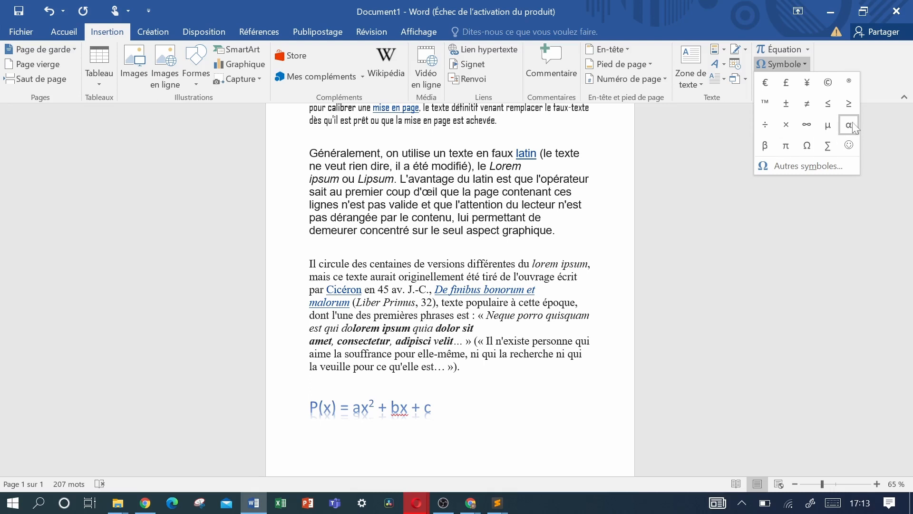
pyautogui.click(780, 48)
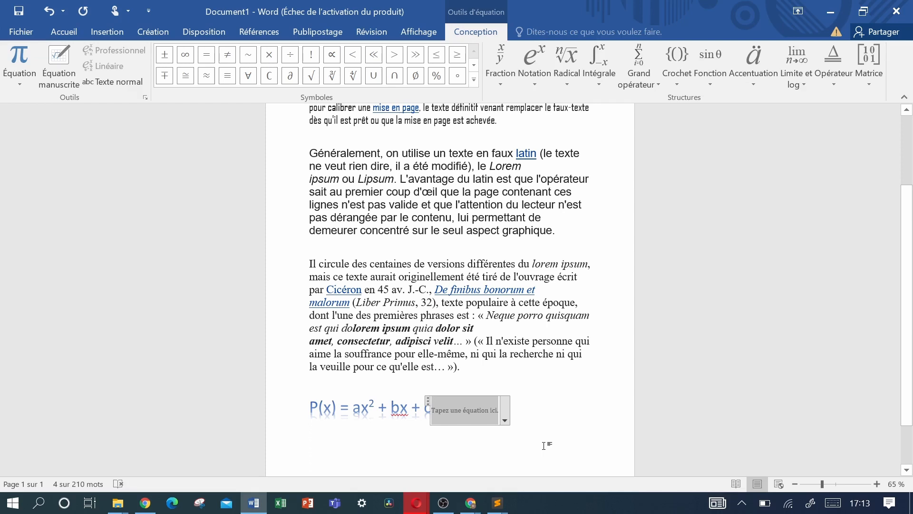
pyautogui.click(530, 56)
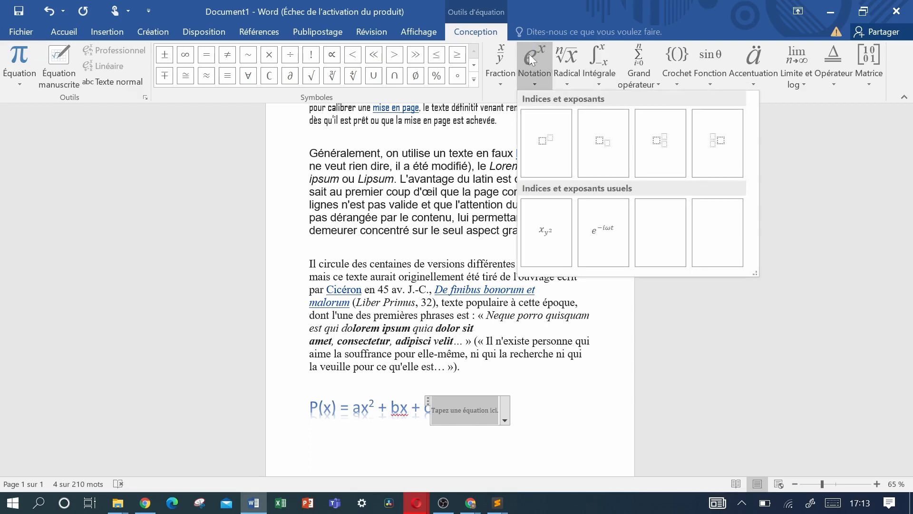
pyautogui.click(546, 232)
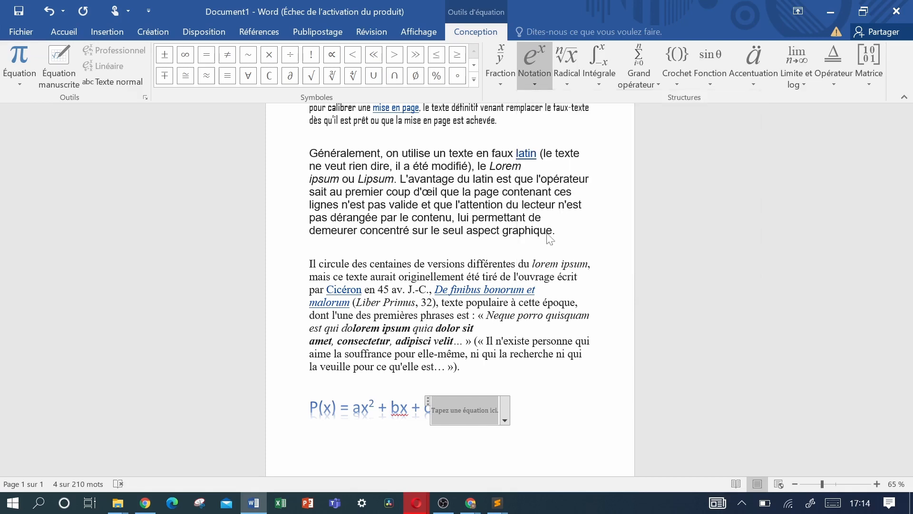
pyautogui.click(513, 408)
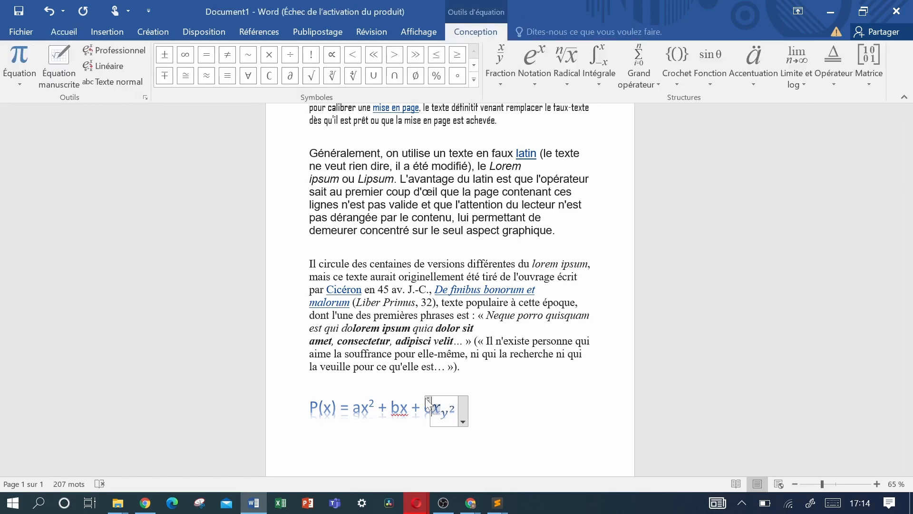
# Move the inserted equation away from the polynomial, leaving a gap after the c on the same line.
pyautogui.moveTo(427, 402); pyautogui.dragTo(501, 400)
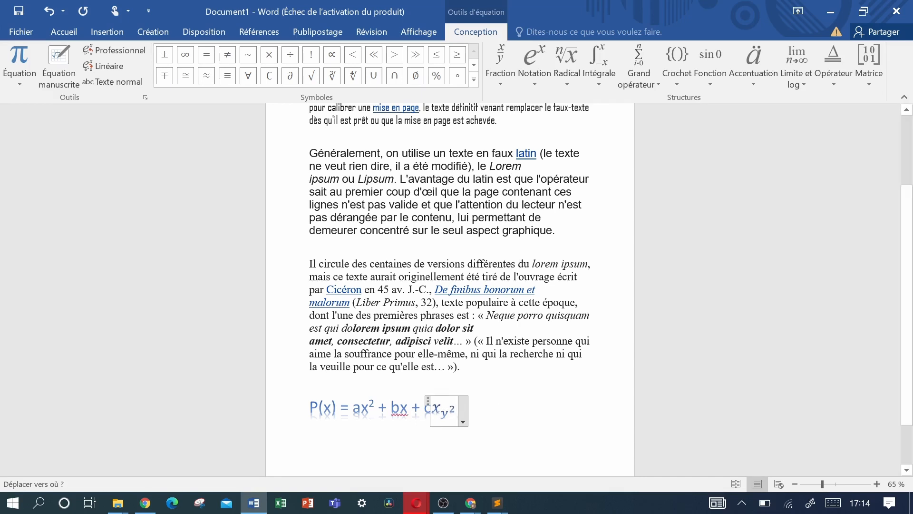
pyautogui.doubleClick(399, 408)
pyautogui.moveTo(410, 408); pyautogui.dragTo(432, 408)
pyautogui.click(432, 408)
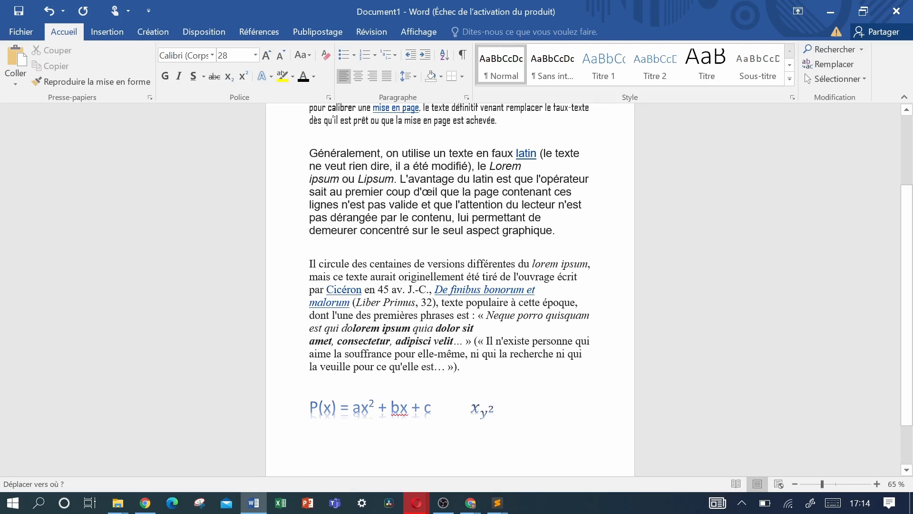
# Examine the available insertion, design, layout, references and view commands, briefly opening and closing the Wikipedia add-in.
pyautogui.click(108, 32)
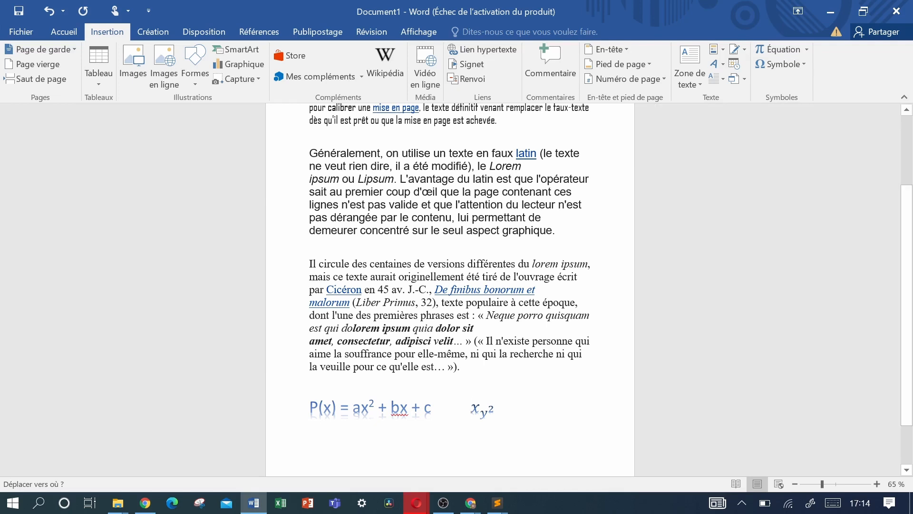
pyautogui.click(388, 82)
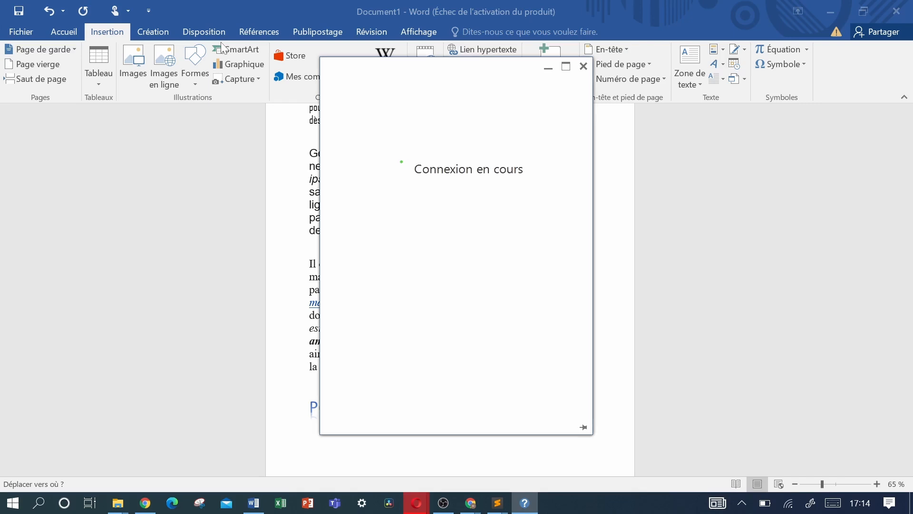
pyautogui.click(588, 68)
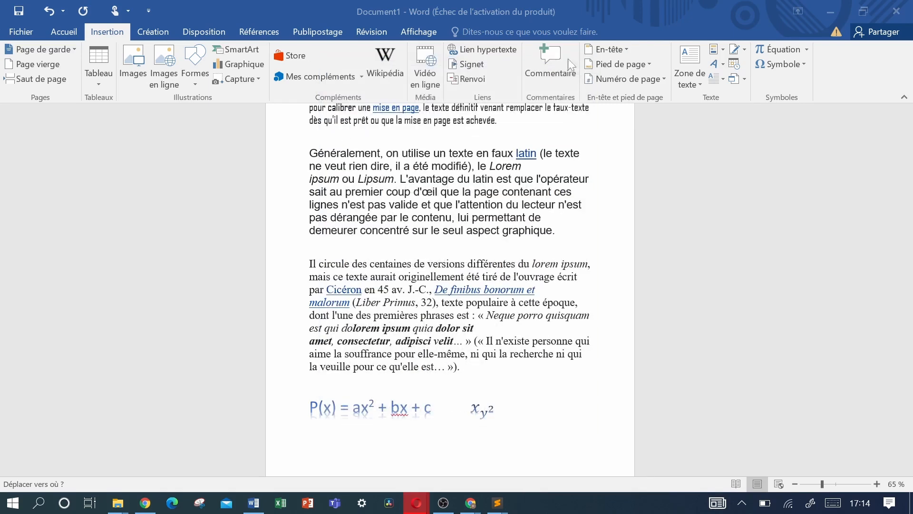
pyautogui.click(151, 29)
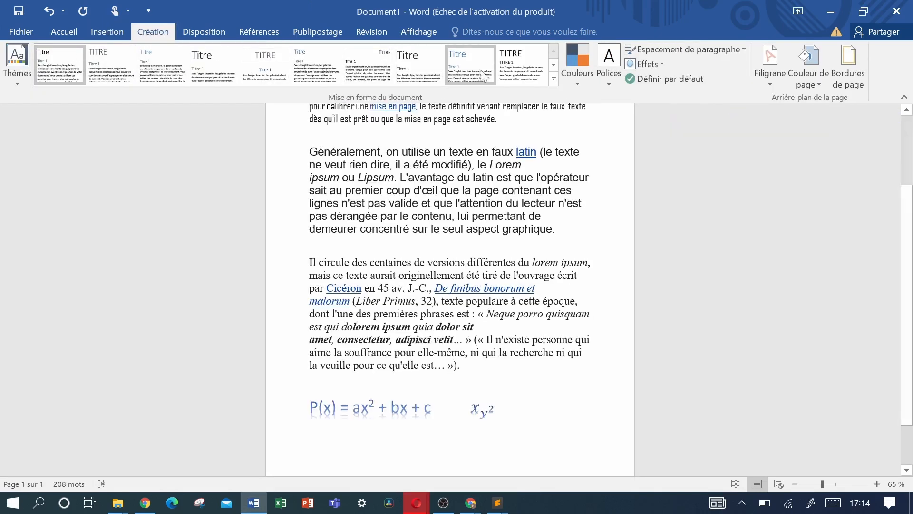
pyautogui.click(210, 30)
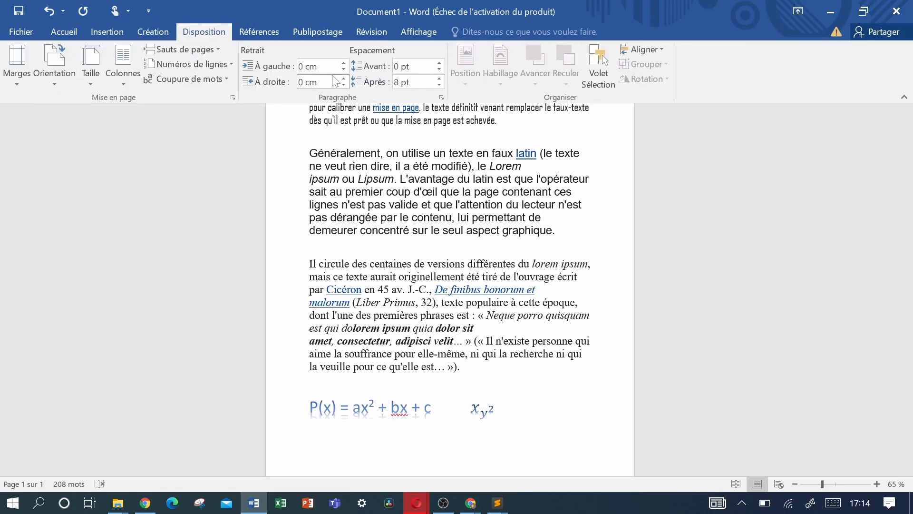
pyautogui.click(257, 33)
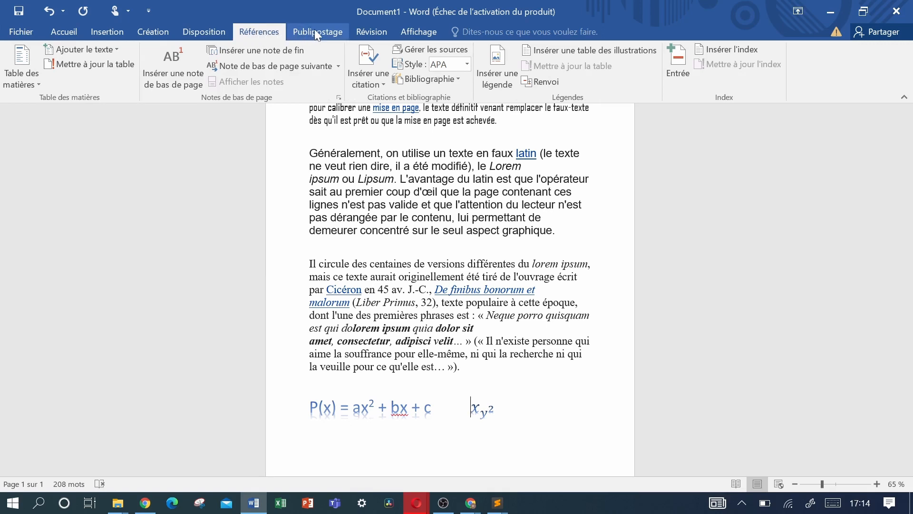
pyautogui.click(423, 32)
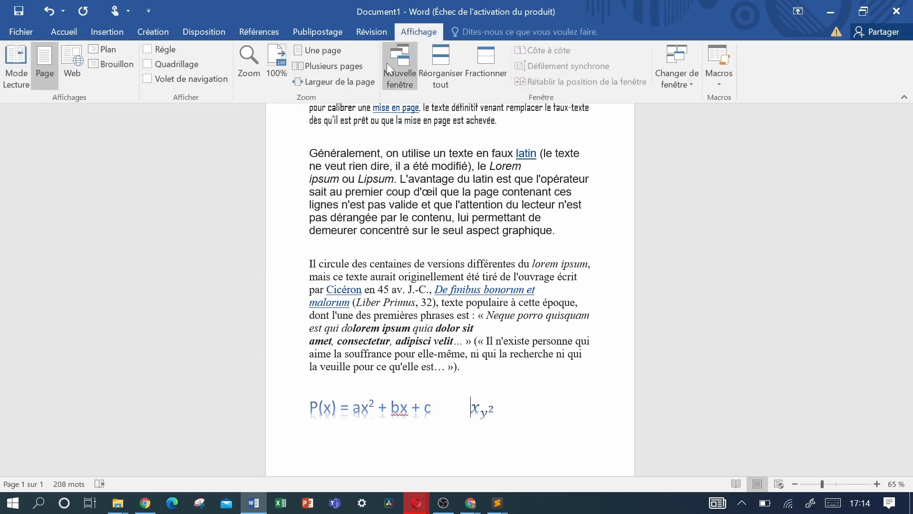
pyautogui.click(243, 137)
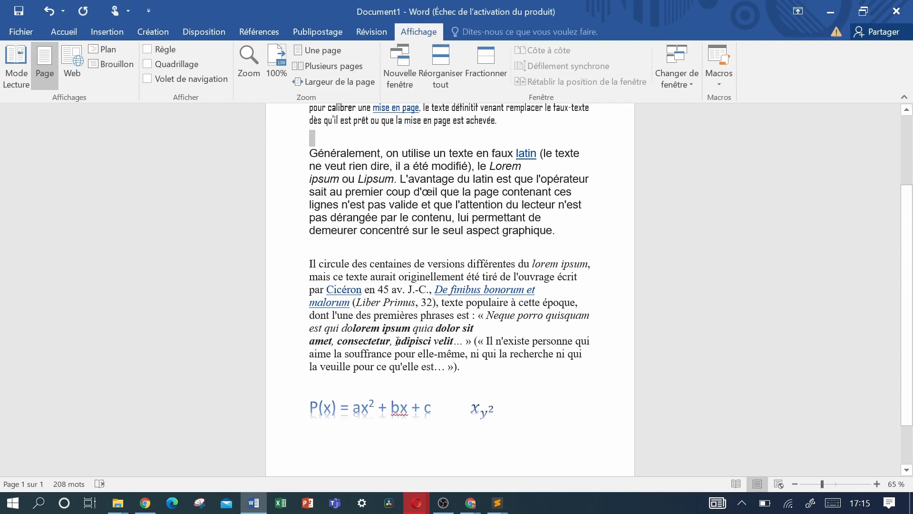
# Add empty lines below the P(x) line until a second page is created, and return the cursor to the first page.
pyautogui.scroll(-2, 397, 340)
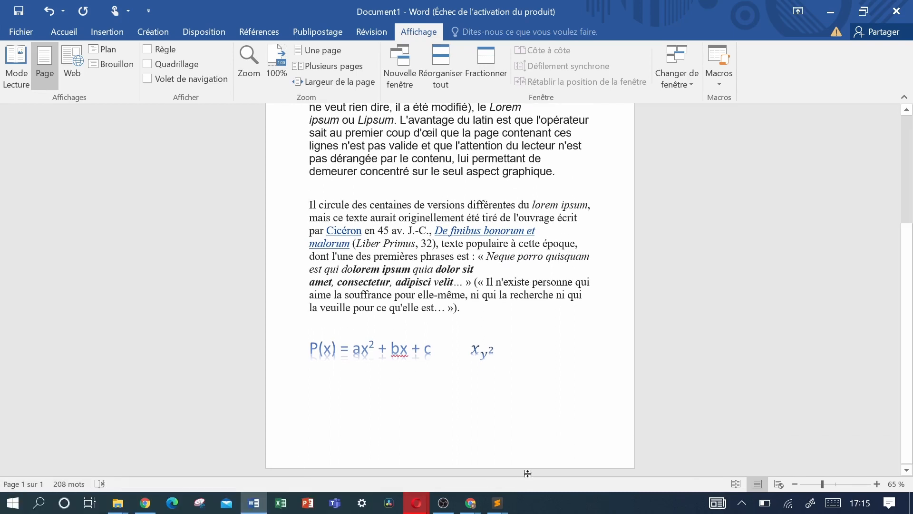
pyautogui.press('Return')
pyautogui.press('Return')
pyautogui.press('Return')
pyautogui.press('Return')
pyautogui.press('Return')
pyautogui.press('Return')
pyautogui.press('Return')
pyautogui.press('Return')
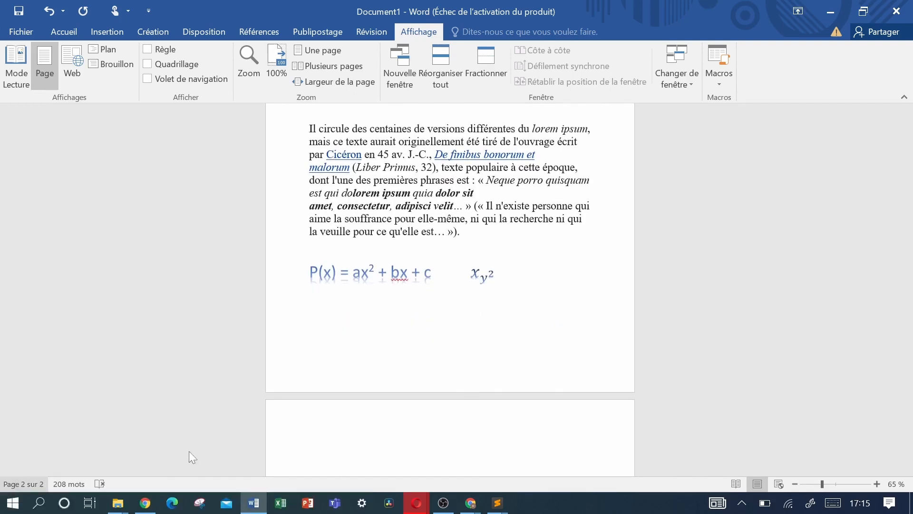
pyautogui.press('Up')
pyautogui.press('Up')
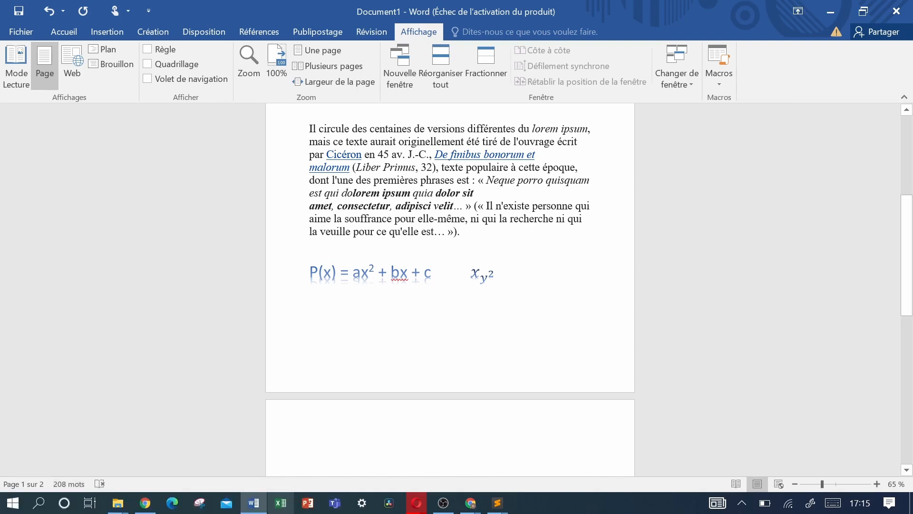
# View the document's word-count statistics and run the spelling check on "bolo", closing both without making corrections.
pyautogui.scroll(5, 450, 285)
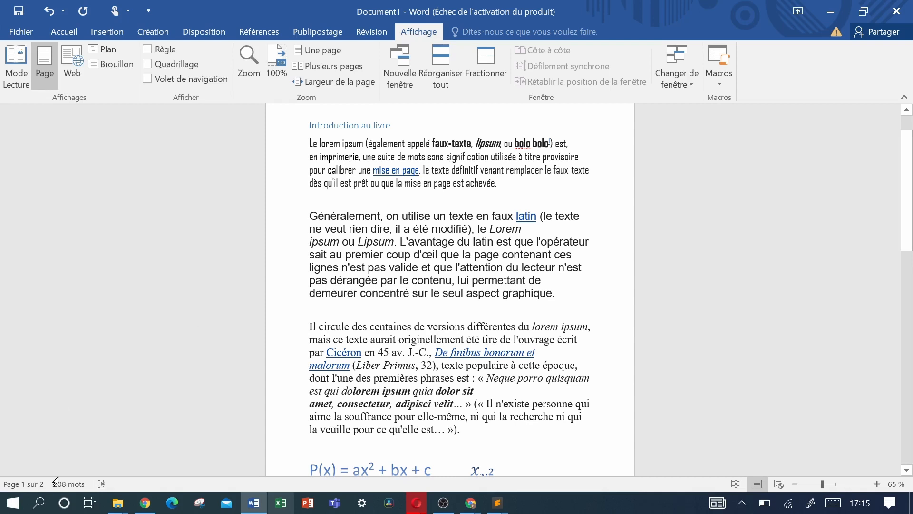
pyautogui.click(70, 484)
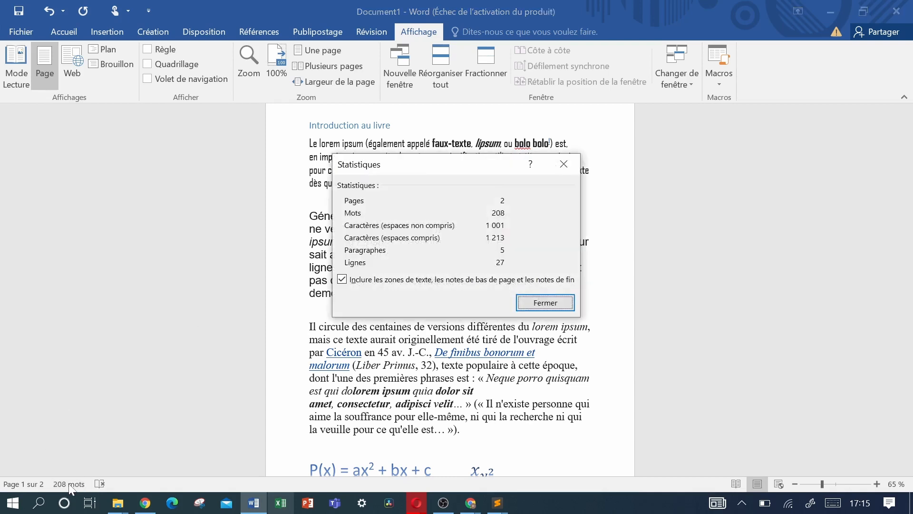
pyautogui.click(564, 166)
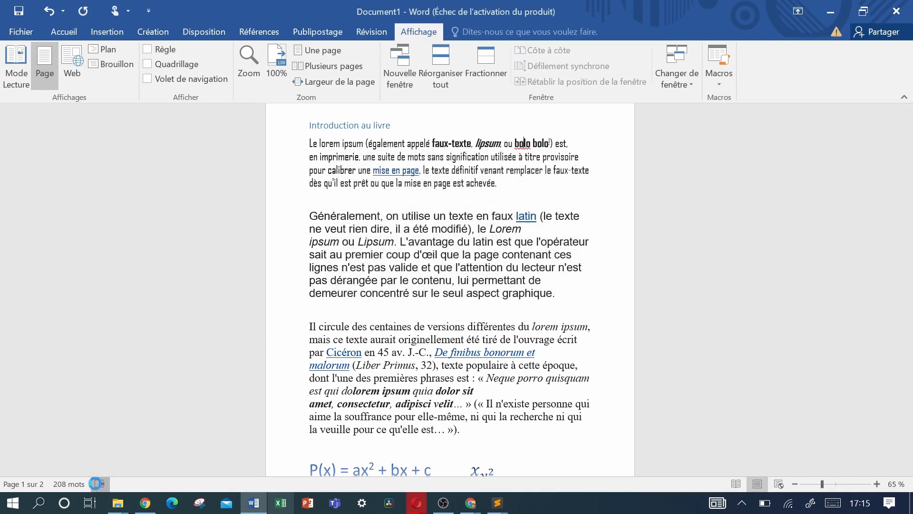
pyautogui.click(96, 484)
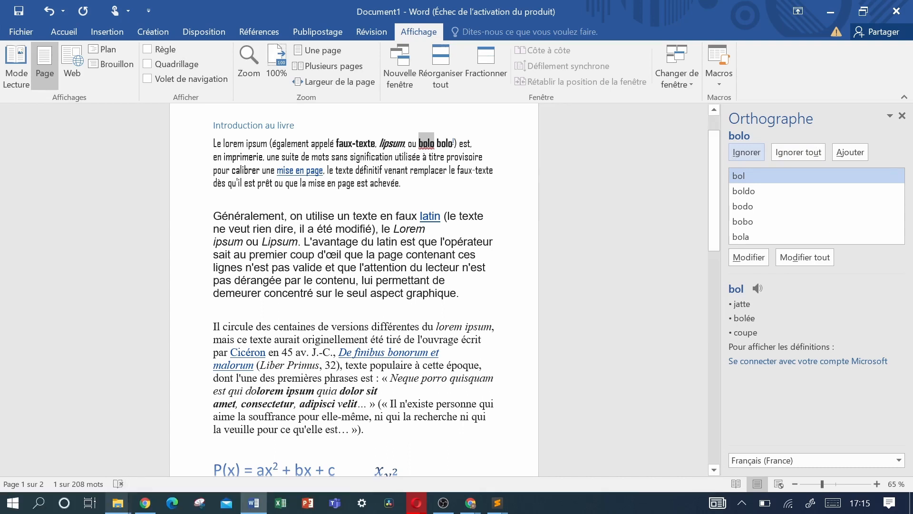
pyautogui.click(902, 117)
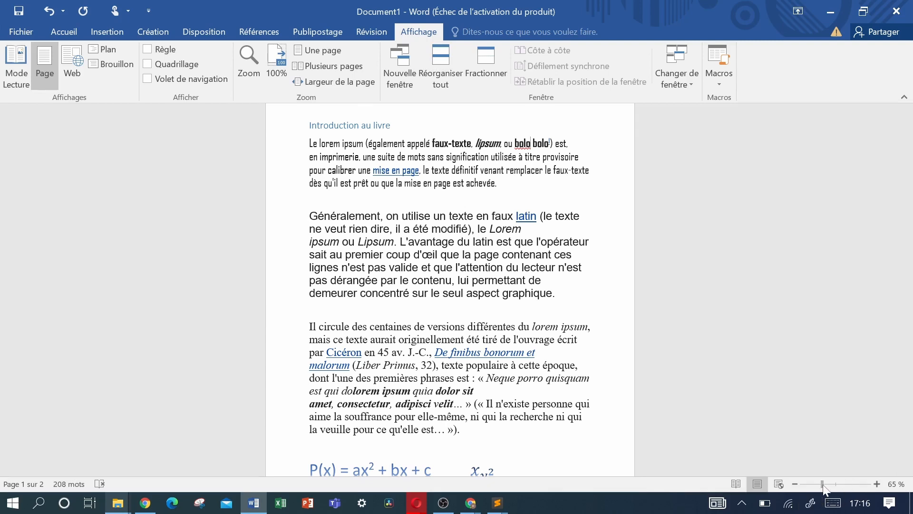
# Enlarge the document zoom to 100% and bring it back down to 88%.
pyautogui.moveTo(823, 487); pyautogui.dragTo(837, 487)
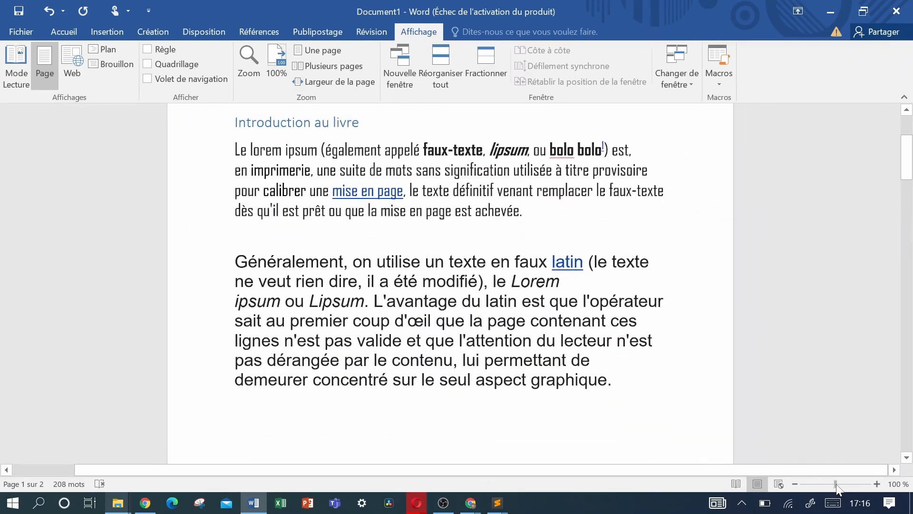
pyautogui.moveTo(837, 489)
pyautogui.mouseDown()
pyautogui.moveTo(818, 487)
pyautogui.moveTo(833, 491)
pyautogui.mouseUp()
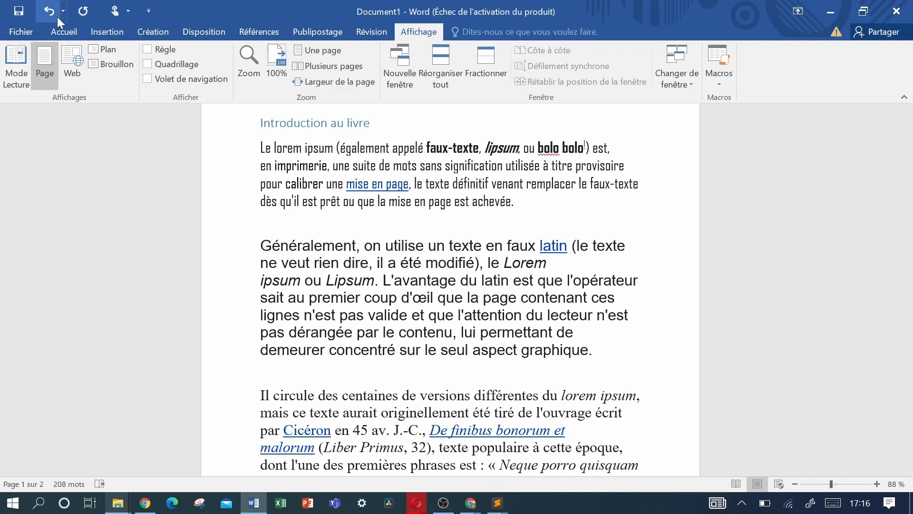
# Apply the black text effect with white outline and shadow to the word "Introduction" in the heading "Introduction au livre".
pyautogui.click(64, 34)
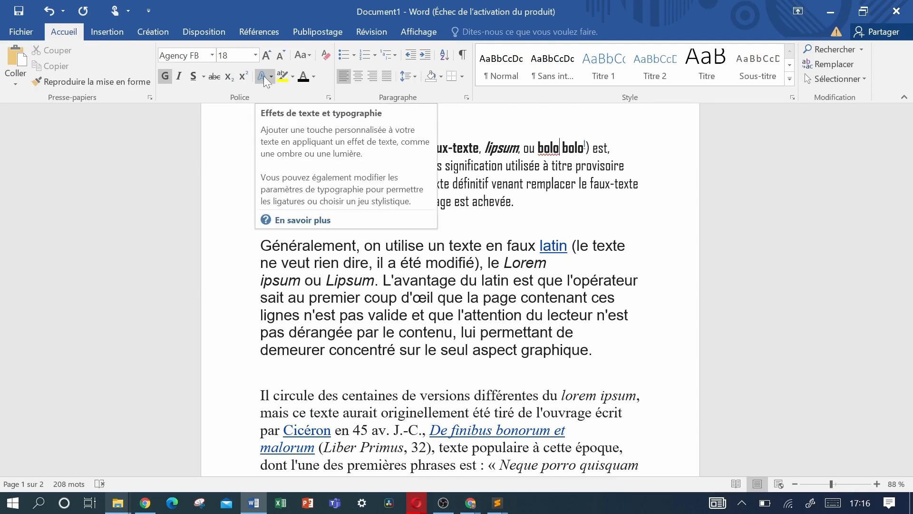
pyautogui.click(398, 297)
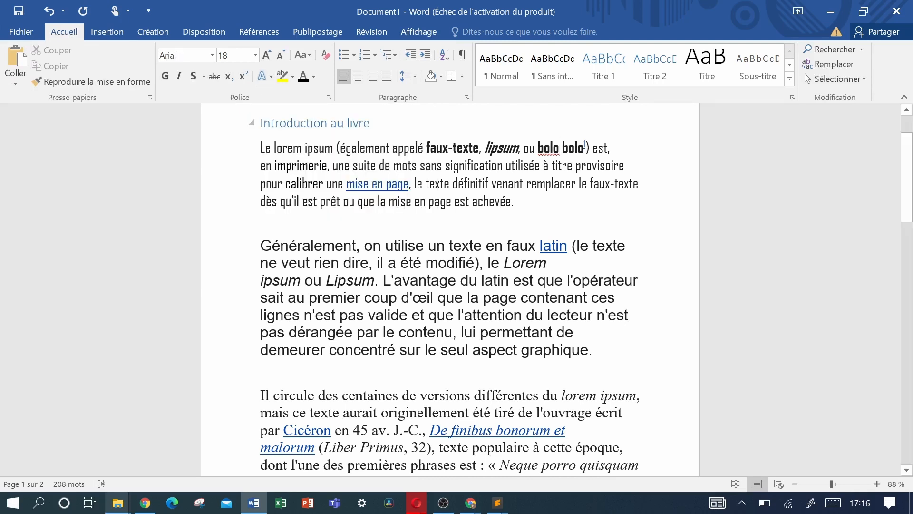
pyautogui.doubleClick(282, 125)
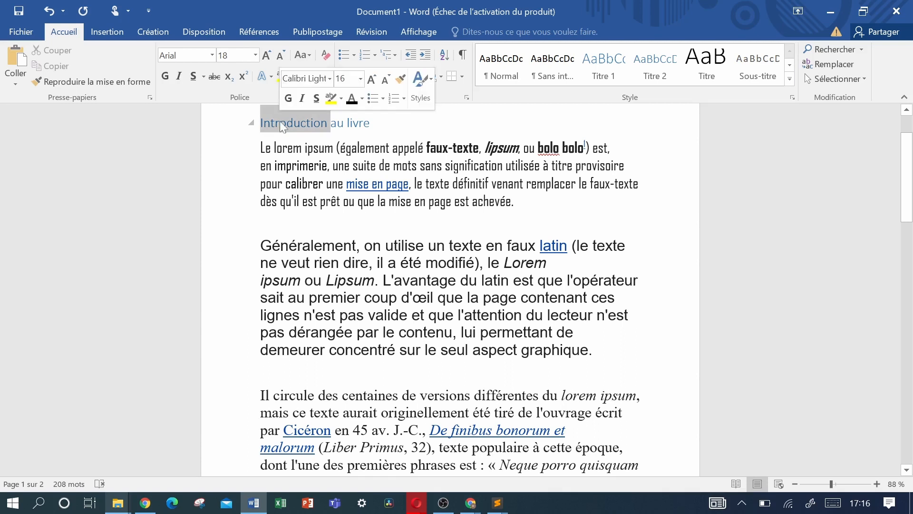
pyautogui.click(261, 73)
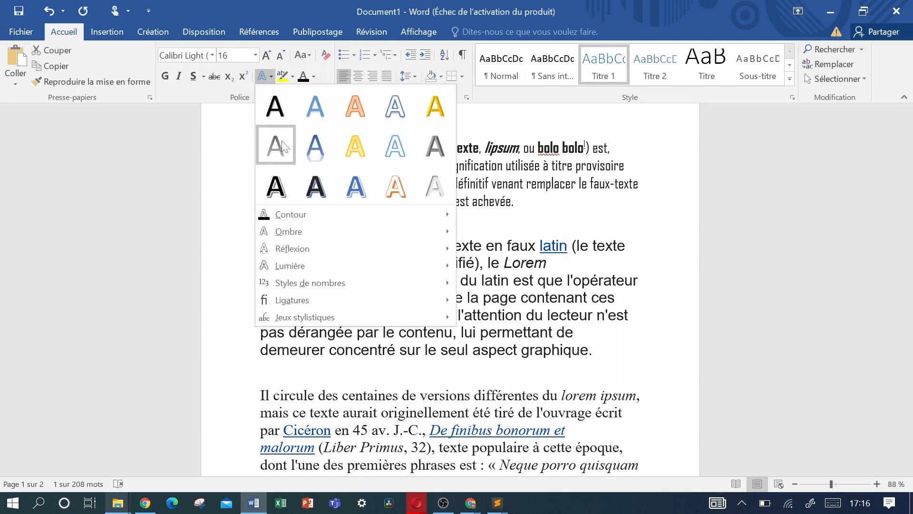
pyautogui.click(276, 186)
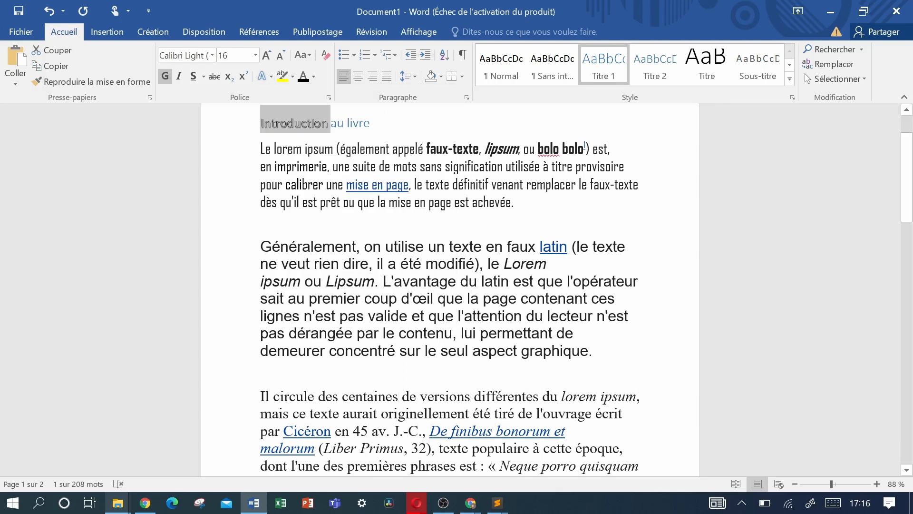
pyautogui.click(403, 129)
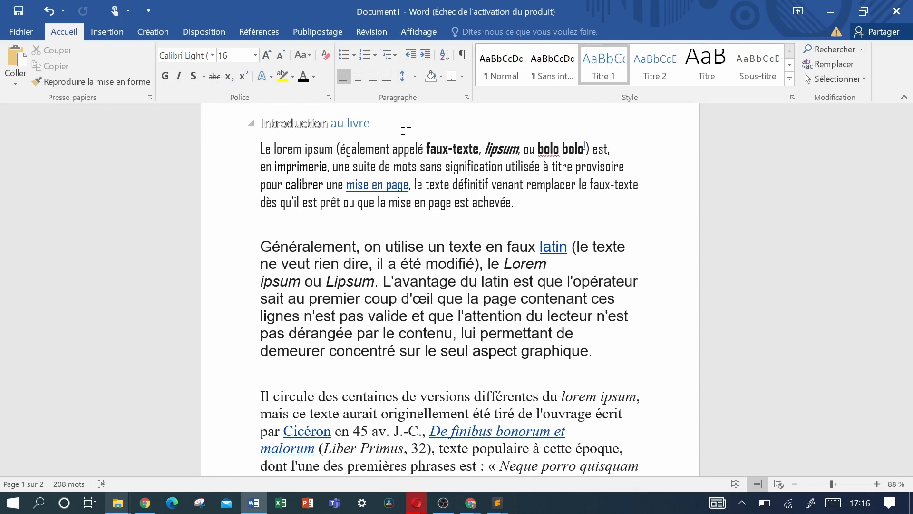
# Switch to the Chrome window showing the YouTube channel page with its Word tutorial videos.
pyautogui.hotkey('alt', 'Tab')
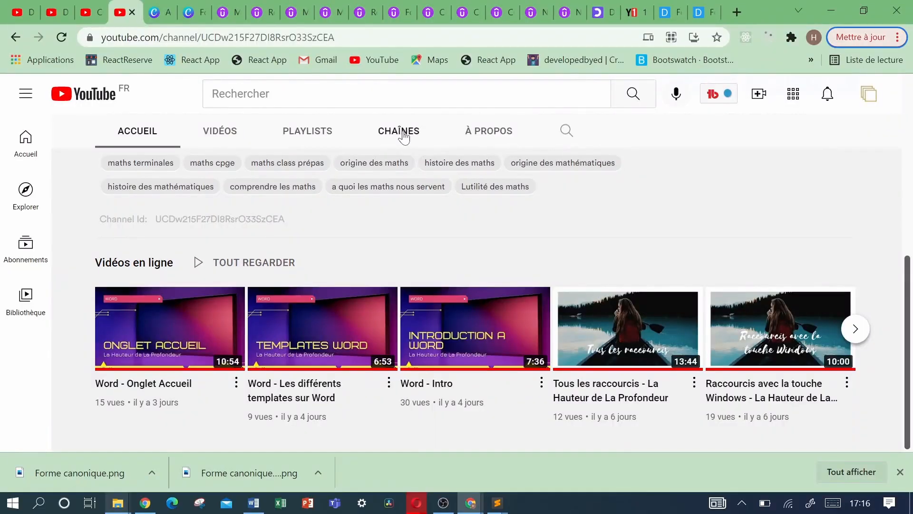